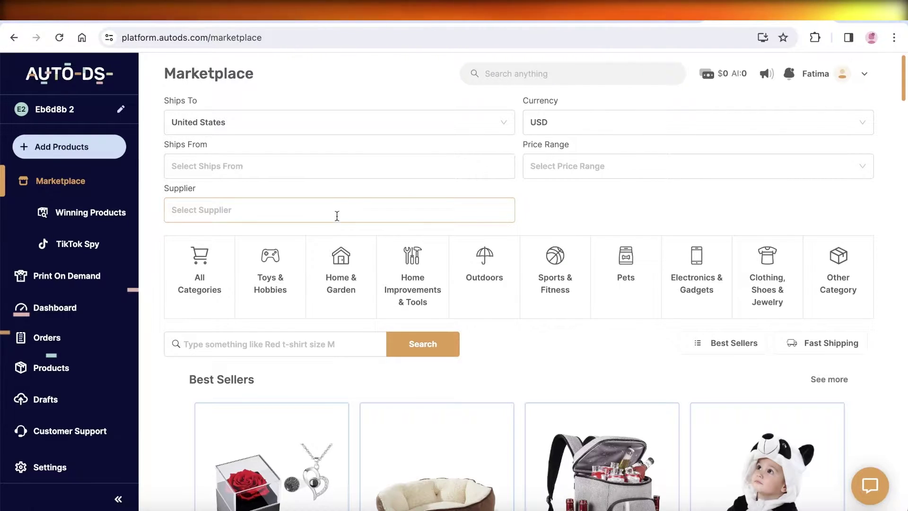
# Open Settings and check the store list; store Eb6d8b 2 has no suppliers
pyautogui.click(56, 468)
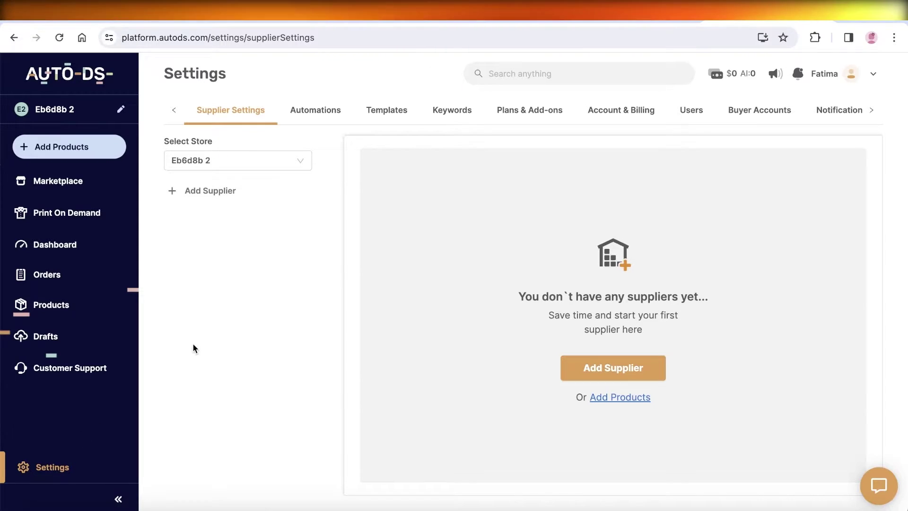
pyautogui.click(260, 163)
pyautogui.click(231, 283)
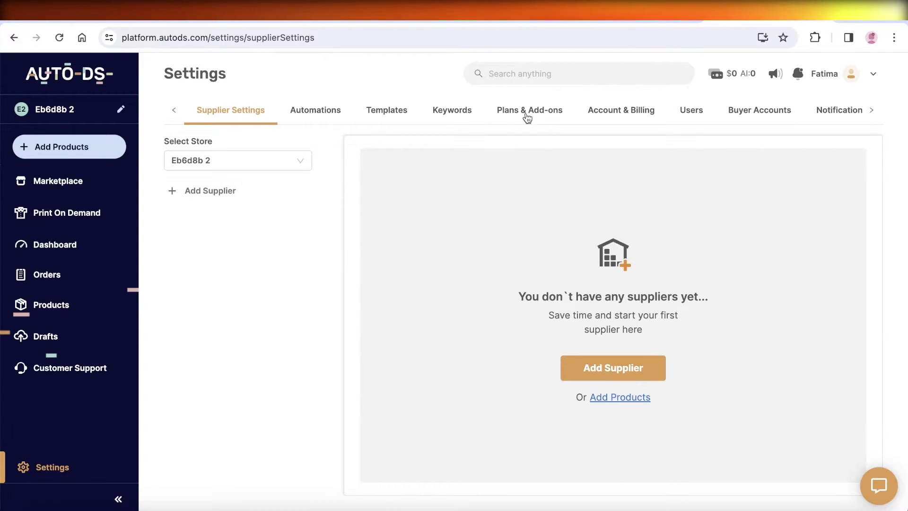
# Show the Account & Billing settings with the payment method and payment history
pyautogui.click(610, 114)
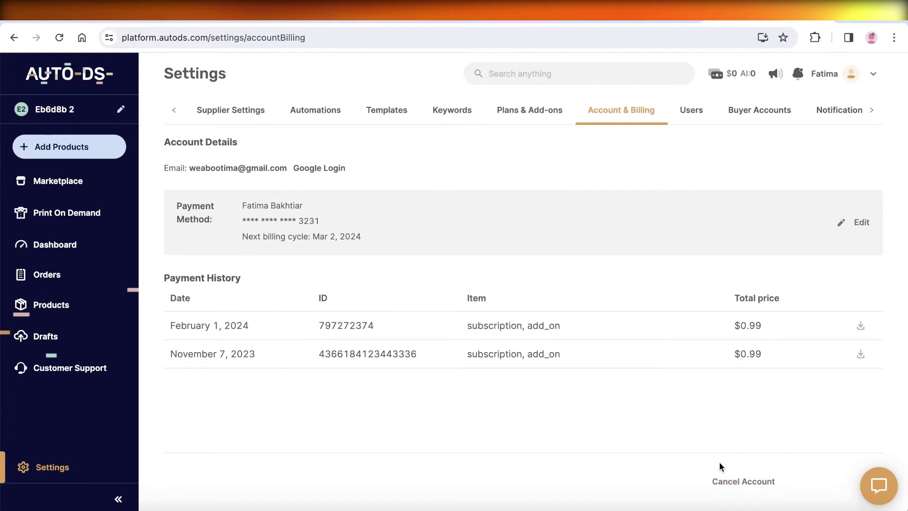
# Begin account cancellation citing price issues and not enough profit, then review the retention offers
pyautogui.click(738, 483)
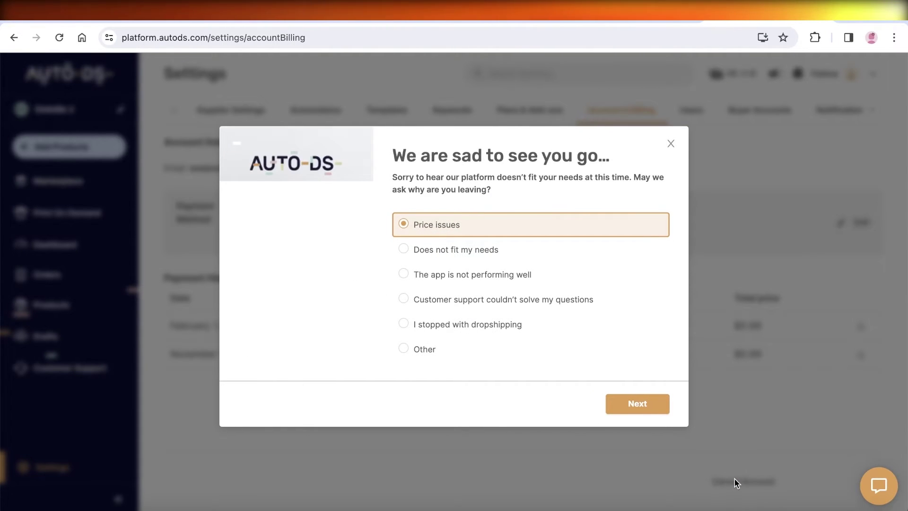
pyautogui.click(644, 404)
pyautogui.click(500, 243)
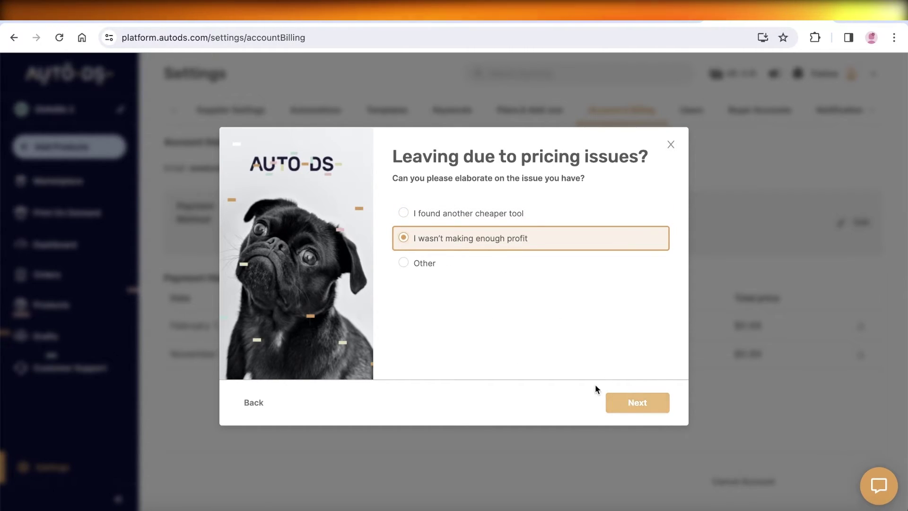
pyautogui.click(621, 407)
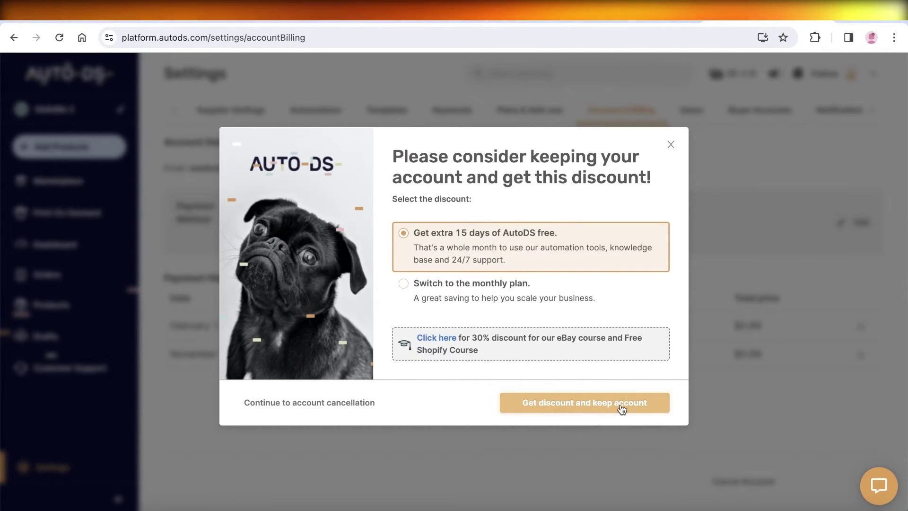
pyautogui.click(468, 287)
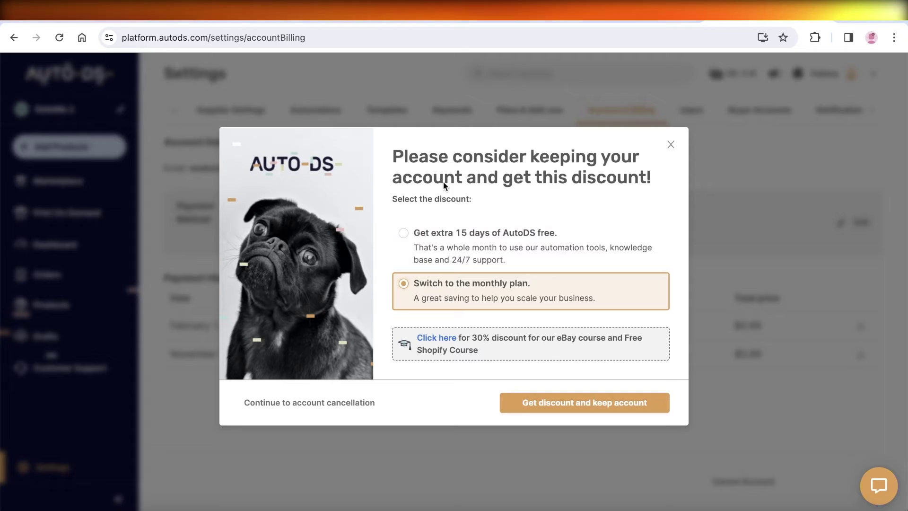
pyautogui.click(487, 259)
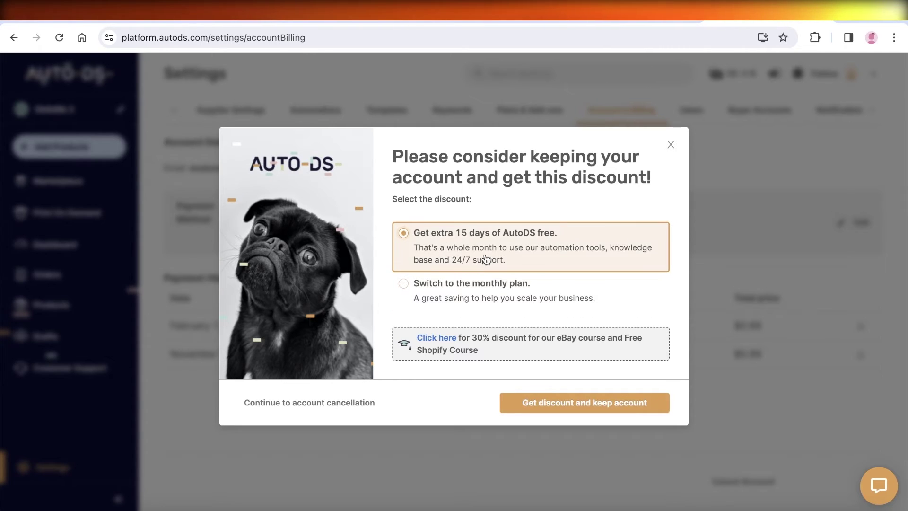
# Decline the discount, confirm 'Yes, I'm Sure' to delete the account, and acknowledge the notice
pyautogui.click(286, 402)
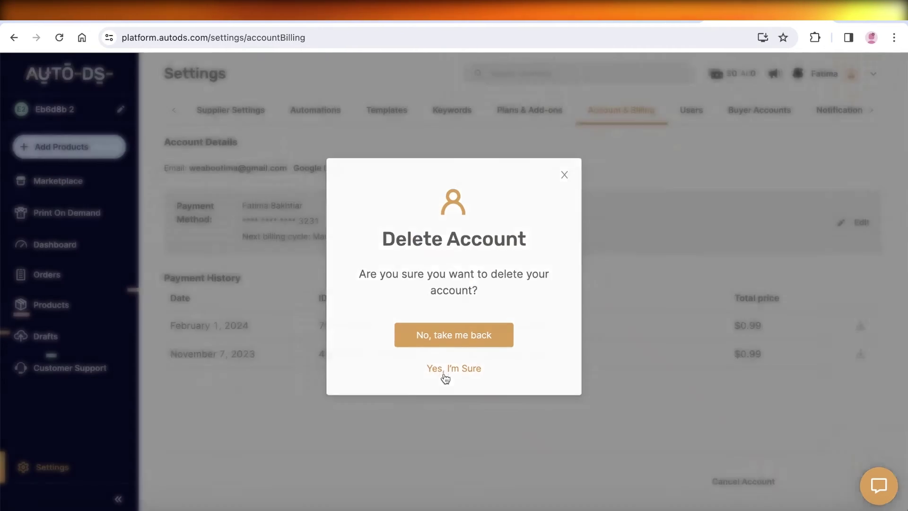
pyautogui.click(442, 376)
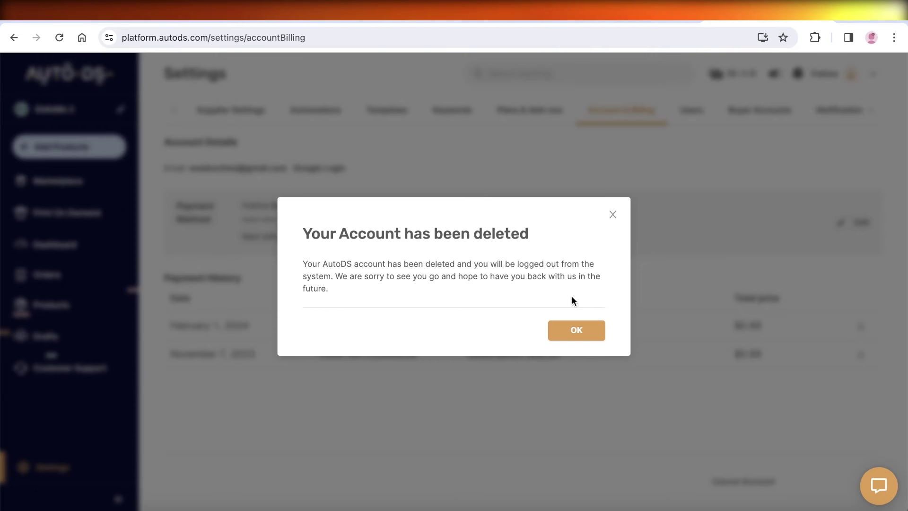
pyautogui.click(569, 335)
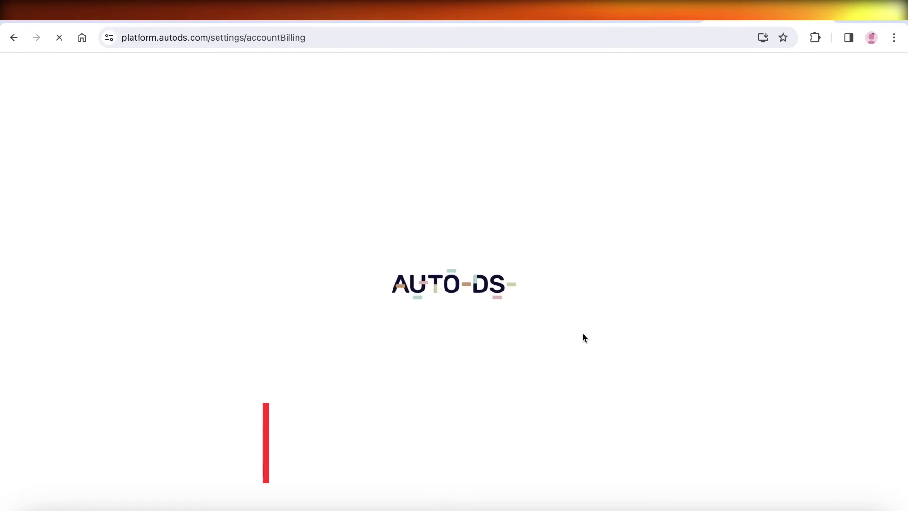